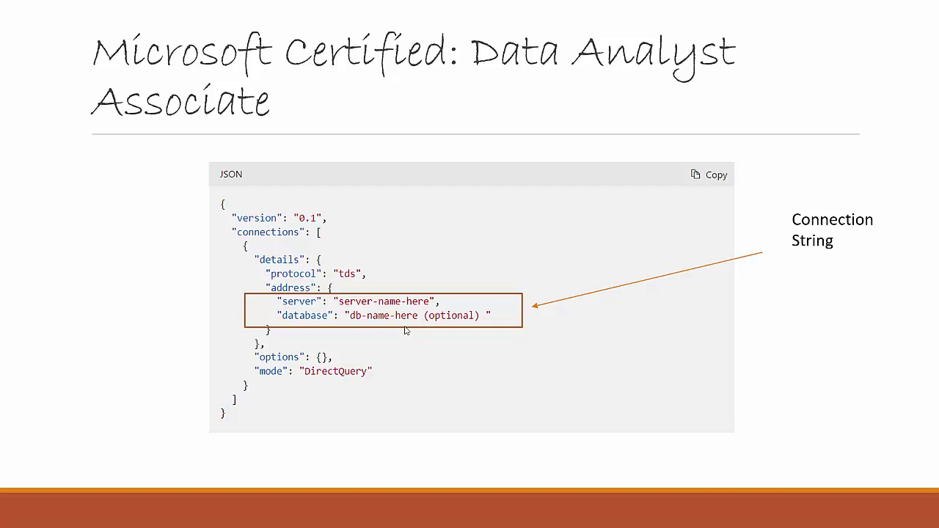
# Step: Exit the PowerPoint slideshow to edit slide 80 showing the PBIDS connection-string JSON
pyautogui.press('Escape')
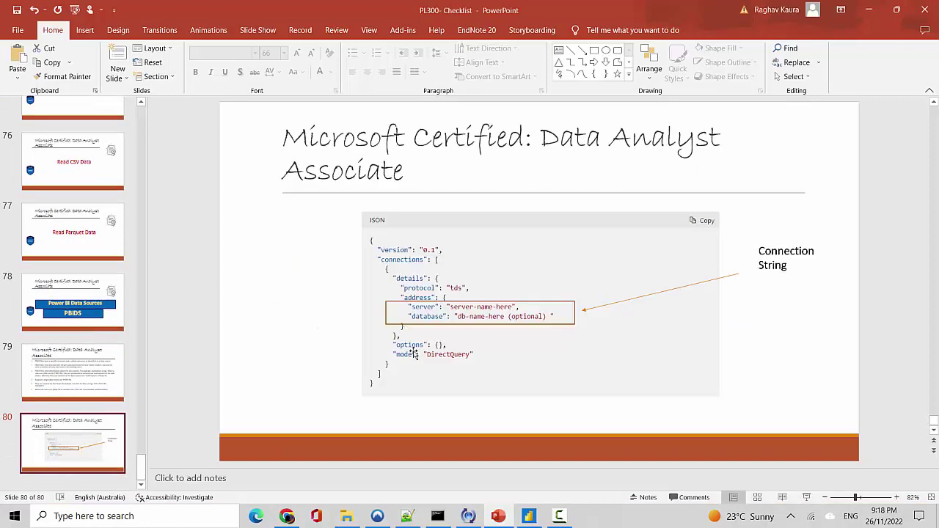
# Step: Switch to the Import Parquet Data report in Power BI Desktop
pyautogui.click(527, 517)
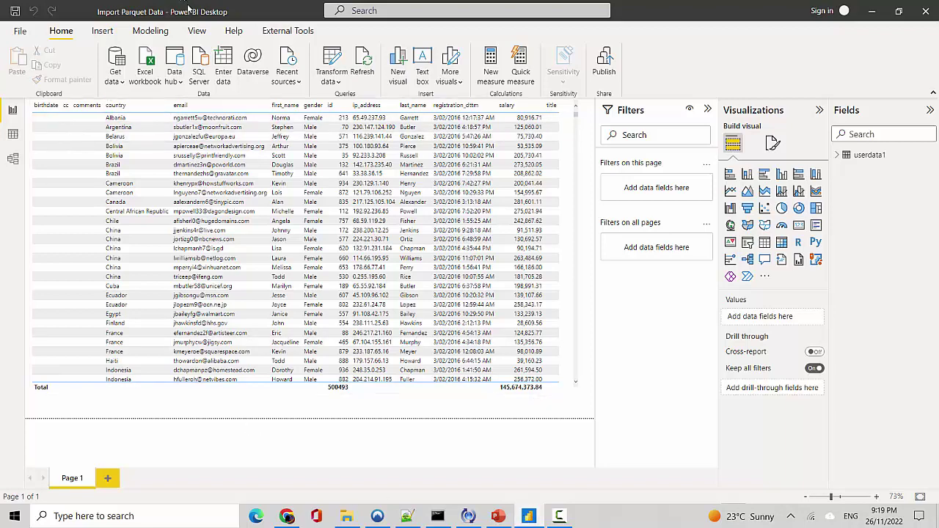
# Step: Export the userdata2.parquet data source from Data source settings as PBIDSuserdata2 in C:\Data\parquet
pyautogui.click(20, 30)
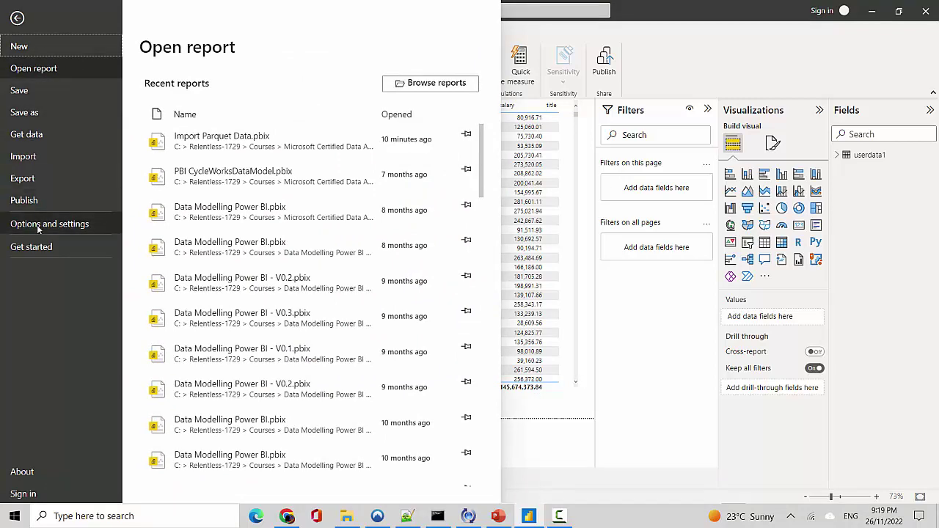
pyautogui.click(39, 230)
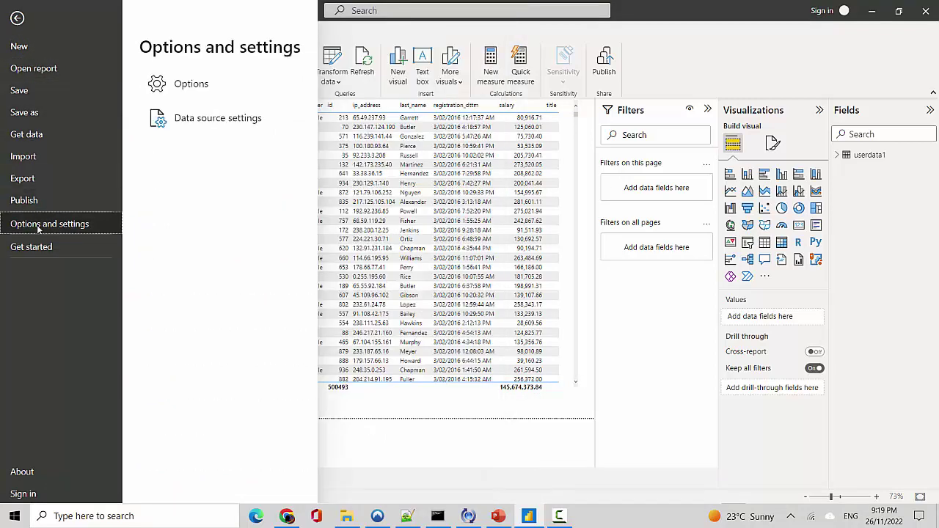
pyautogui.click(200, 128)
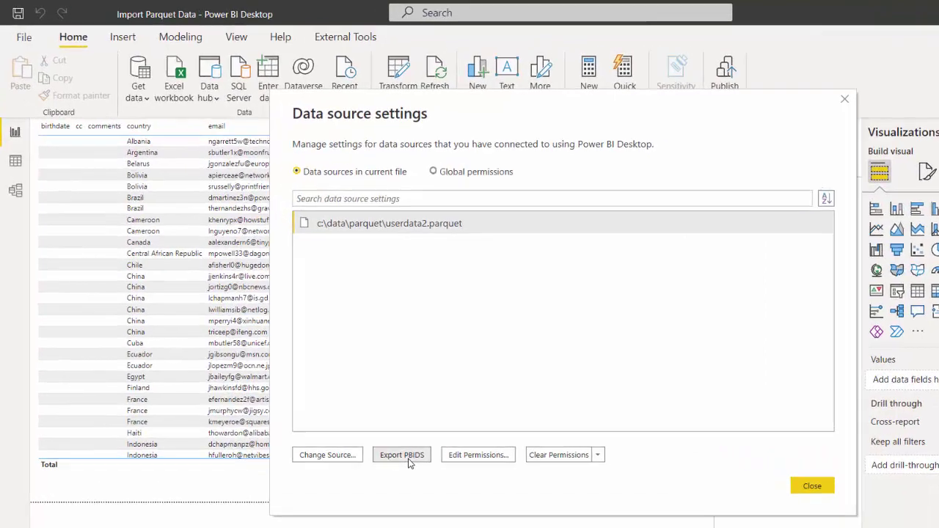
pyautogui.click(340, 383)
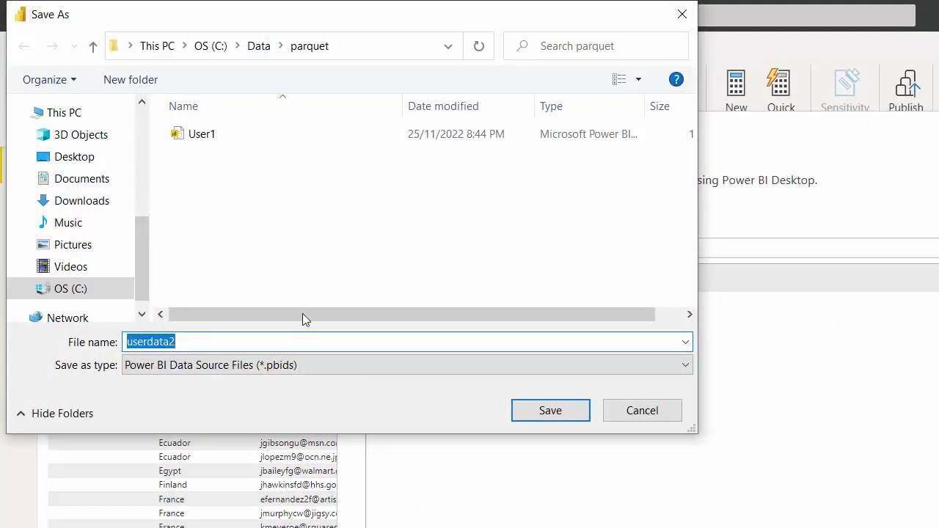
pyautogui.write('PBI')
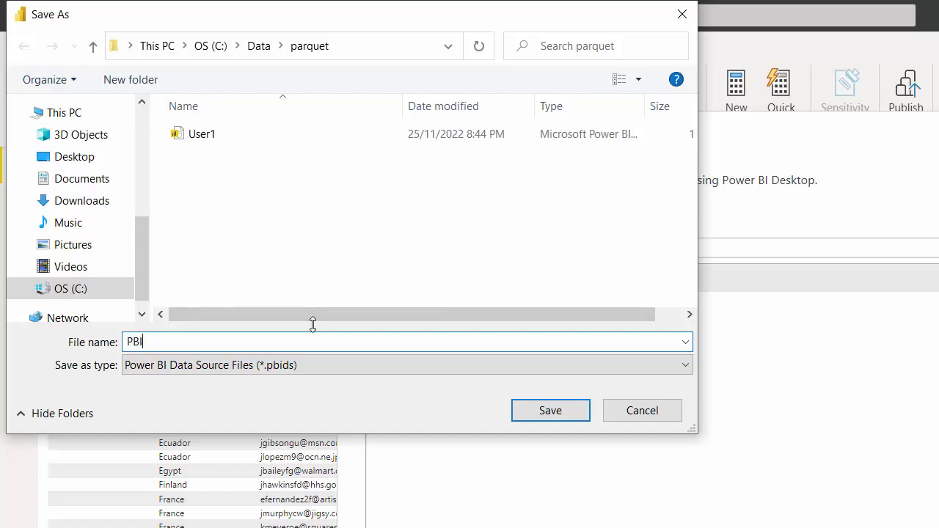
pyautogui.write('DS')
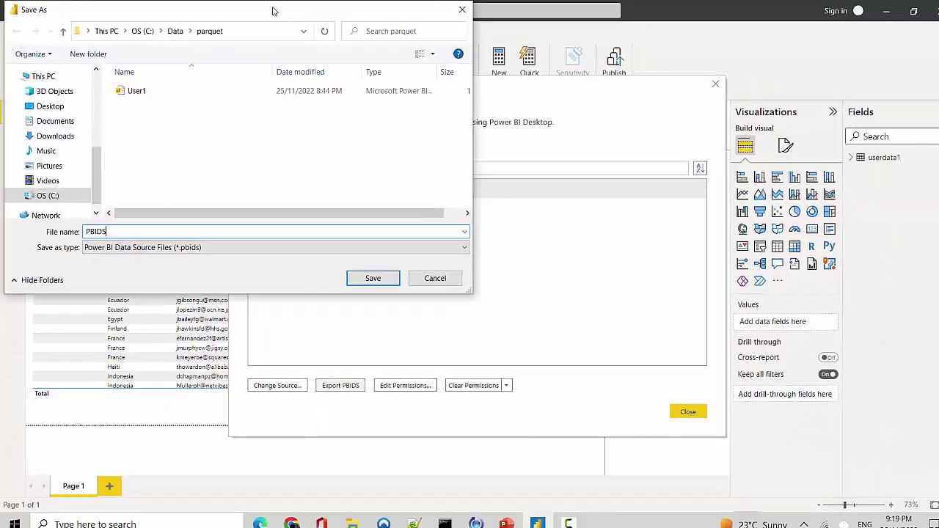
pyautogui.moveTo(407, 14); pyautogui.dragTo(477, 155)
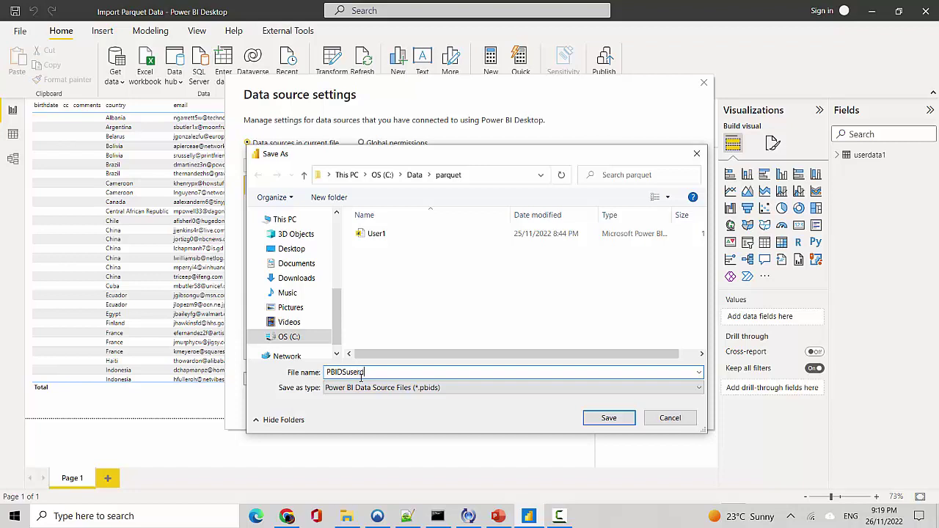
pyautogui.click(600, 423)
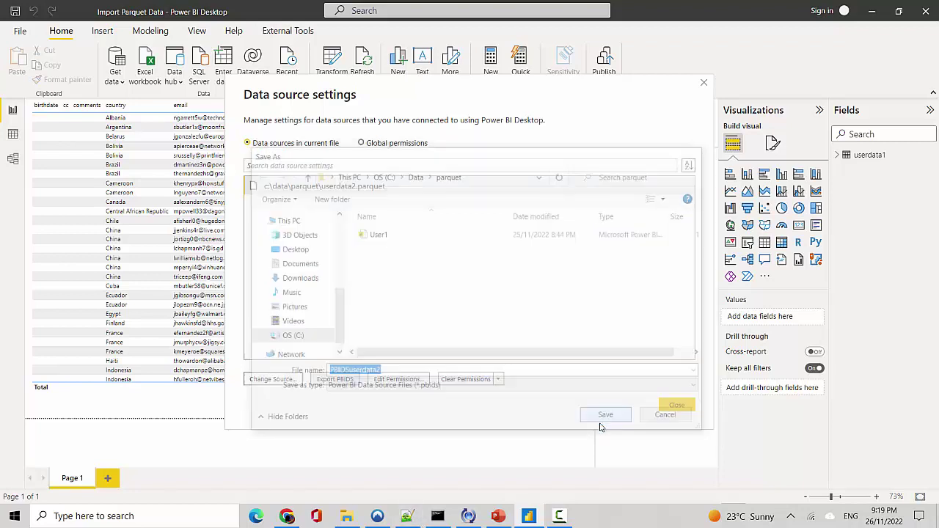
# Step: Close Data source settings, cancel closing Power BI Desktop, and switch to File Explorer
pyautogui.click(676, 405)
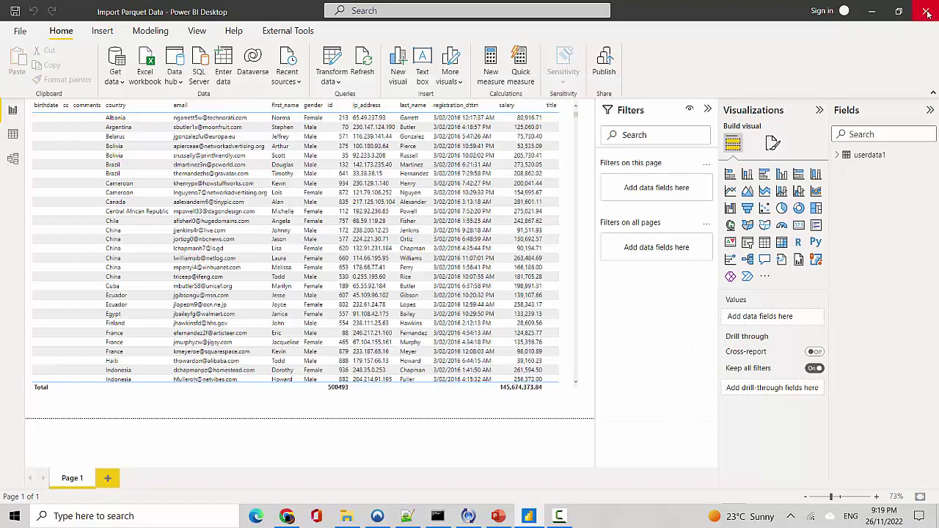
pyautogui.click(927, 13)
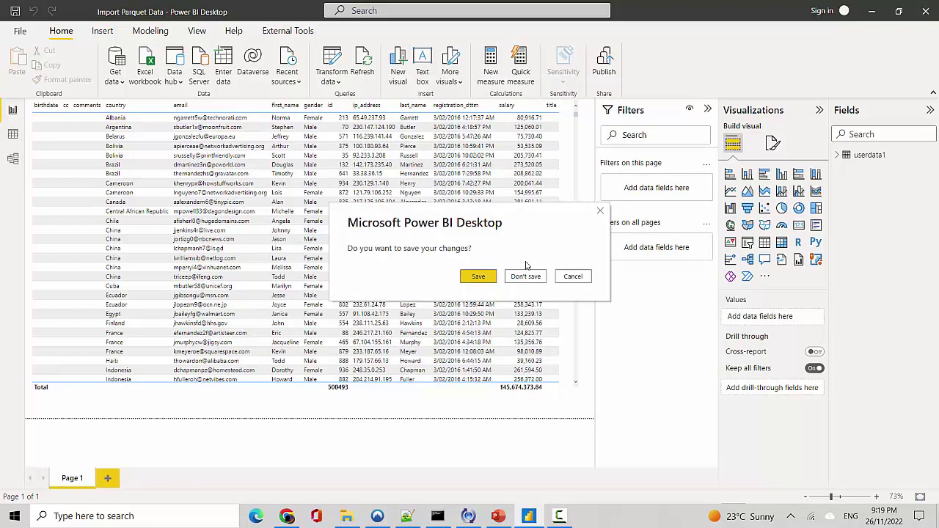
pyautogui.click(601, 212)
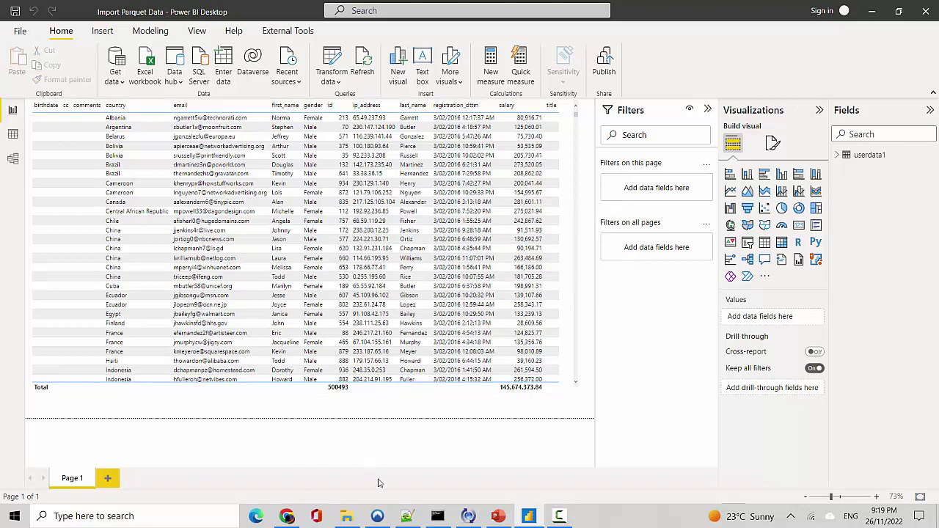
pyautogui.click(349, 516)
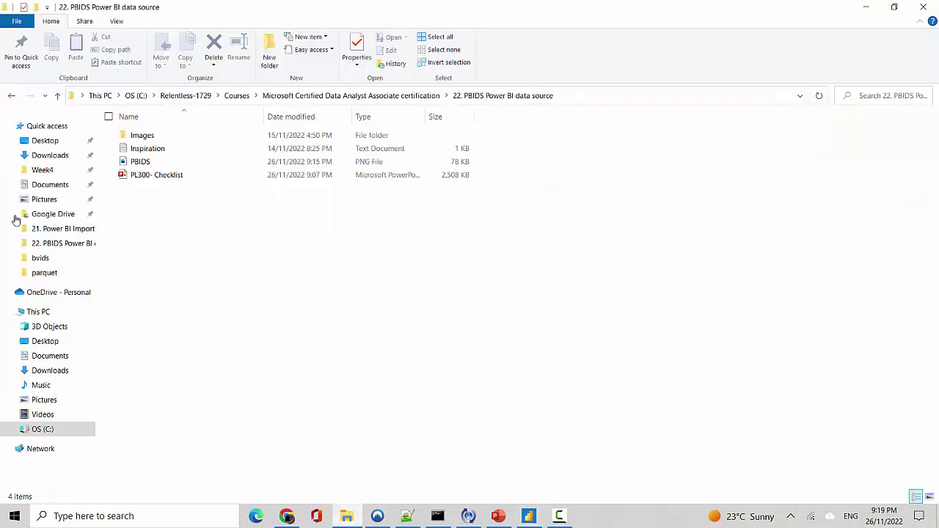
# Step: Navigate to C:\Data\parquet and bring up the context menu for PBIDSuserdata2
pyautogui.click(137, 95)
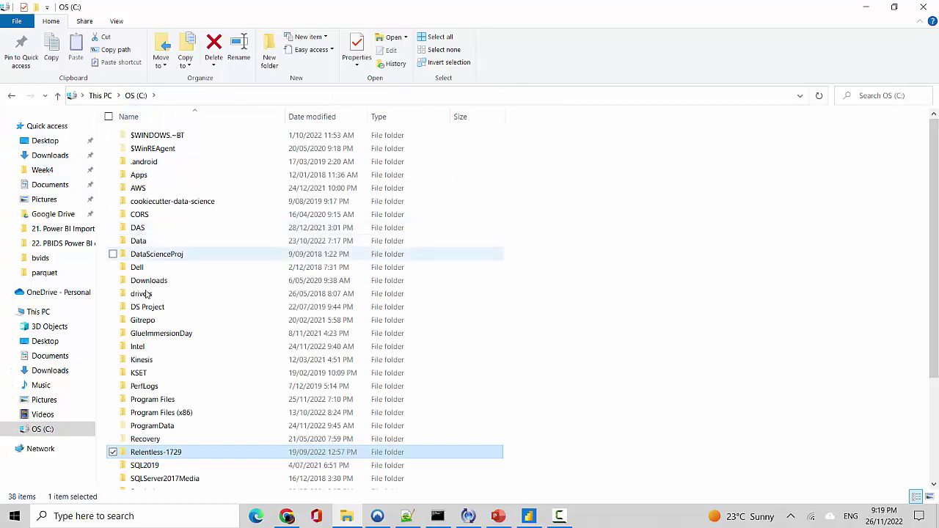
pyautogui.click(152, 402)
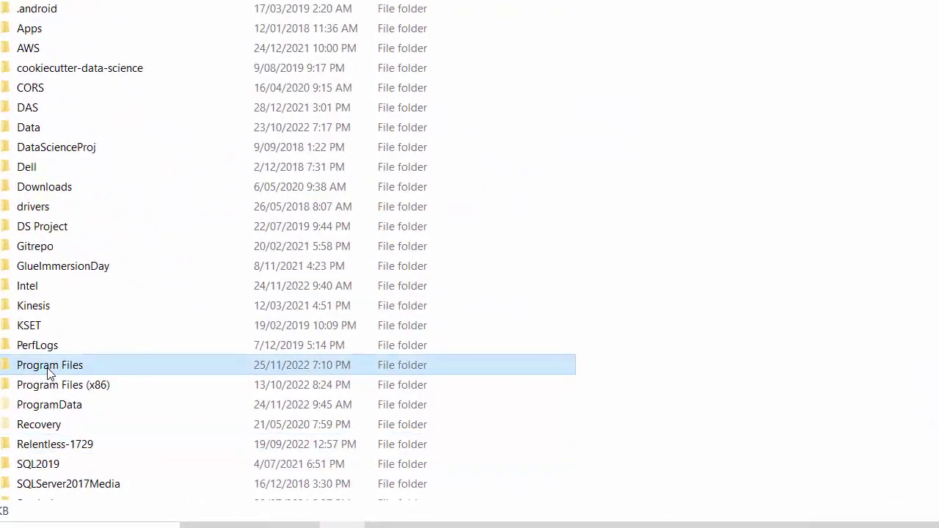
pyautogui.press('d')
pyautogui.scroll(1, 49, 374)
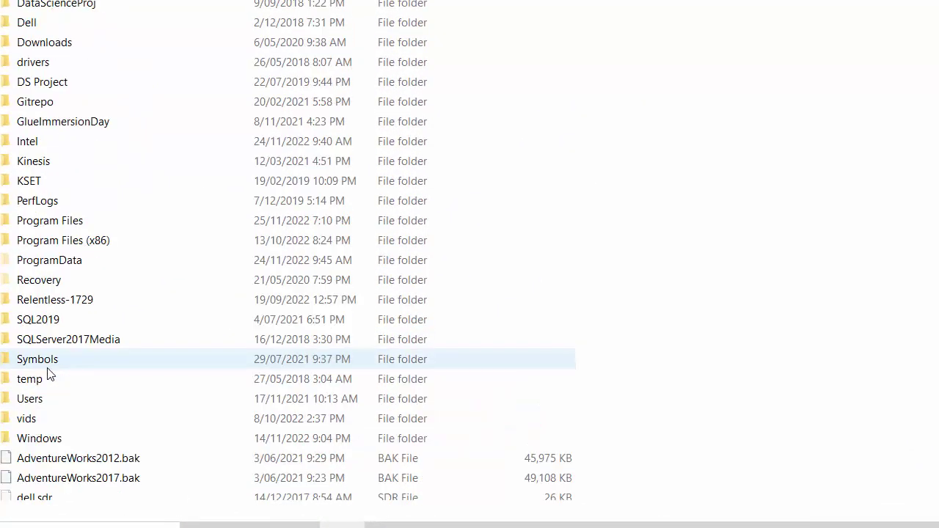
pyautogui.doubleClick(47, 371)
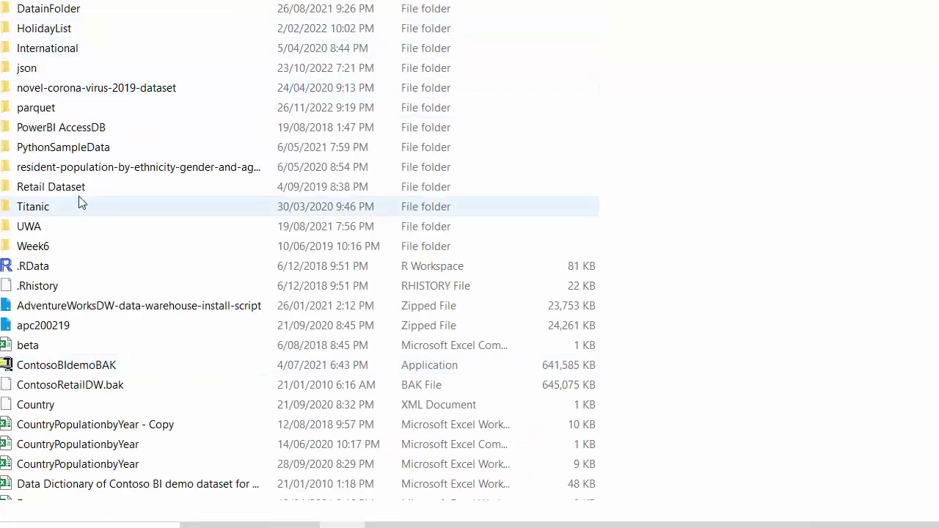
pyautogui.doubleClick(51, 110)
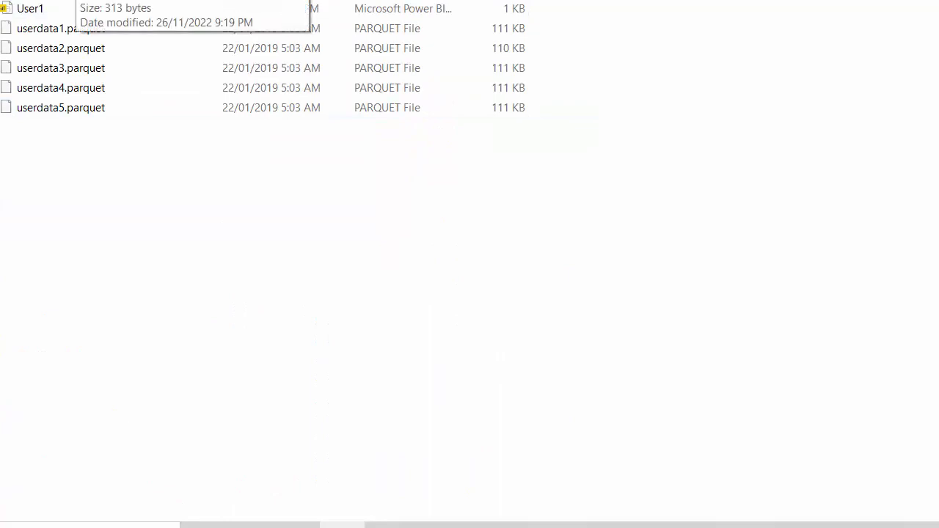
pyautogui.rightClick(256, 144)
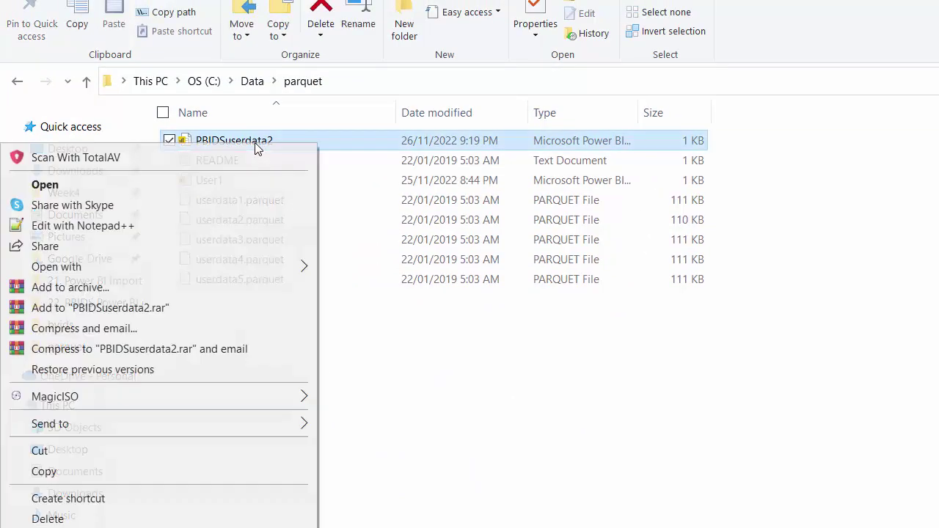
# Step: Open PBIDSuserdata2 in Notepad++, confirm its path reads userdata2.parquet, then minimize the editor
pyautogui.click(173, 230)
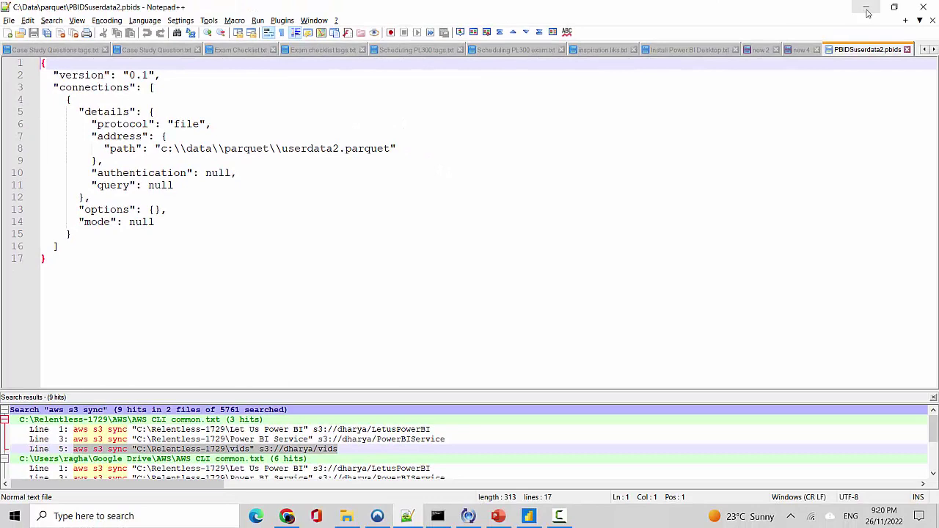
pyautogui.click(868, 12)
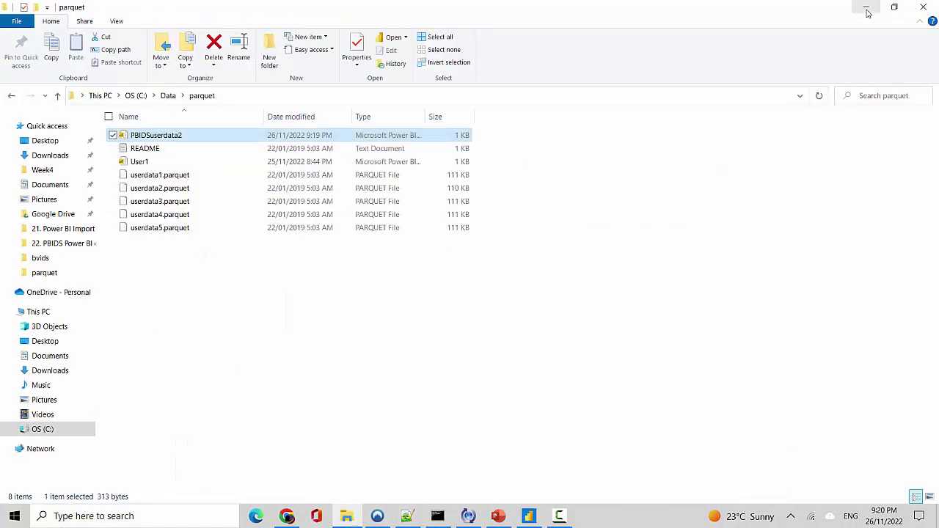
# Step: Open PBIDSuserdata2 in Power BI Desktop, cancel the userdata preview, and close the empty report
pyautogui.doubleClick(157, 138)
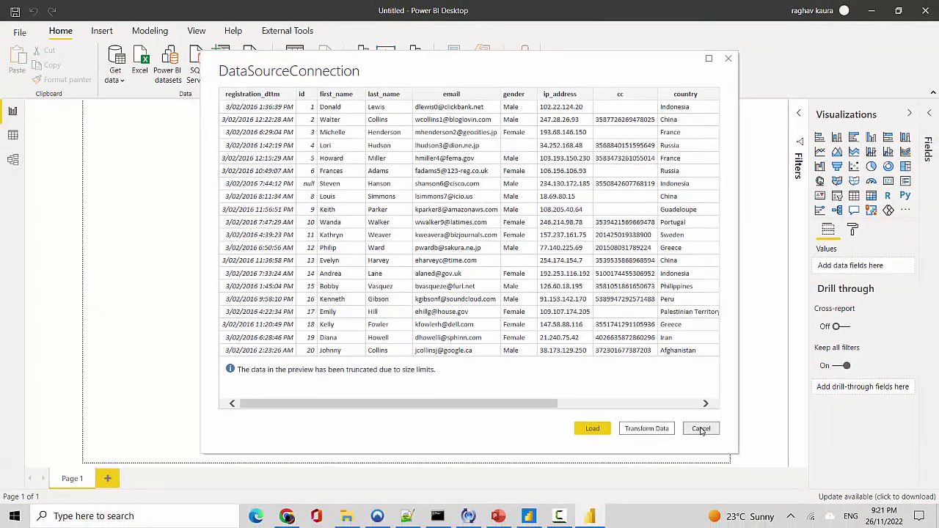
pyautogui.click(772, 495)
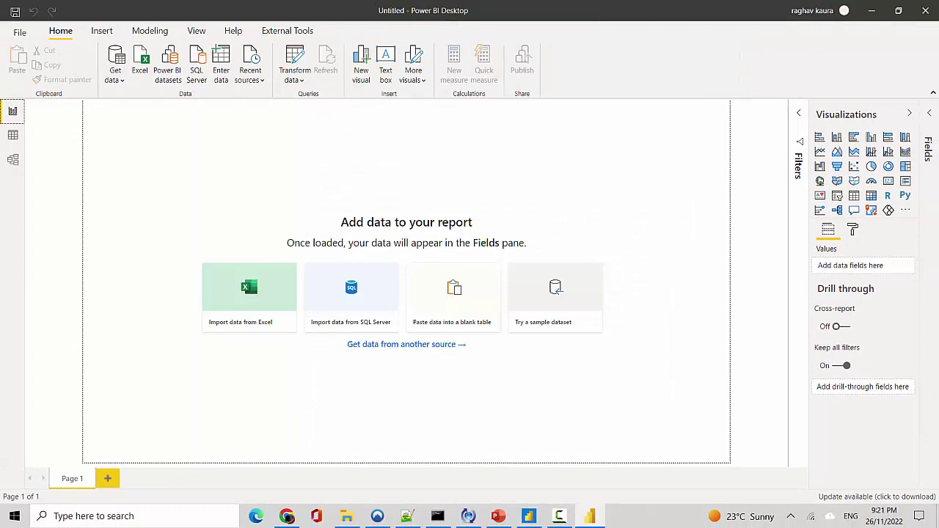
pyautogui.click(925, 11)
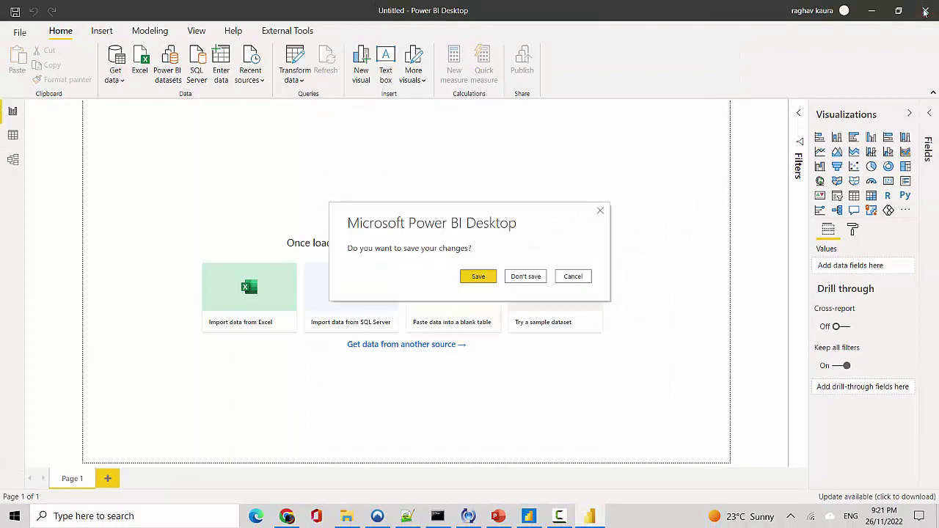
# Step: Discard the untitled report and open the Import Parquet Data query in Power Query Editor
pyautogui.click(526, 278)
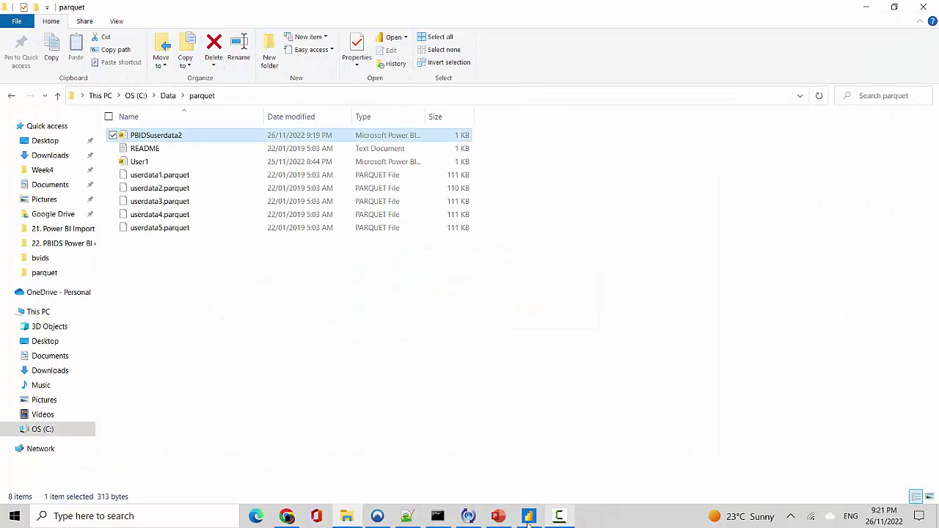
pyautogui.click(528, 518)
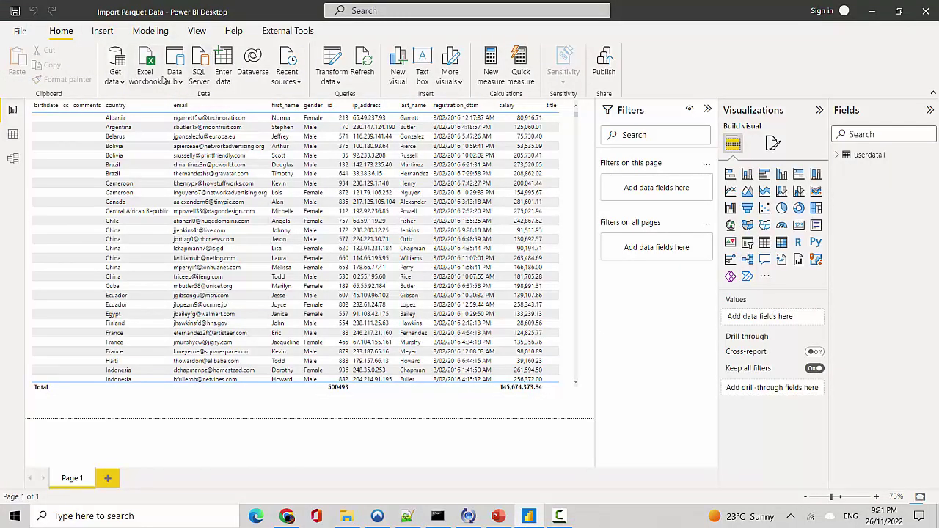
pyautogui.click(328, 81)
pyautogui.click(349, 102)
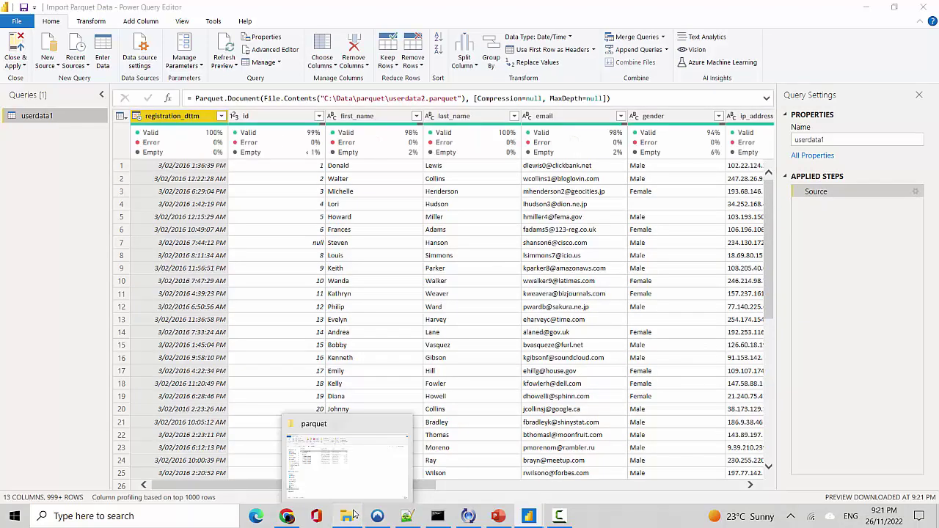
# Step: Verify in Notepad++ that line 8's path still names userdata2, then minimize the editor
pyautogui.click(353, 514)
pyautogui.click(408, 520)
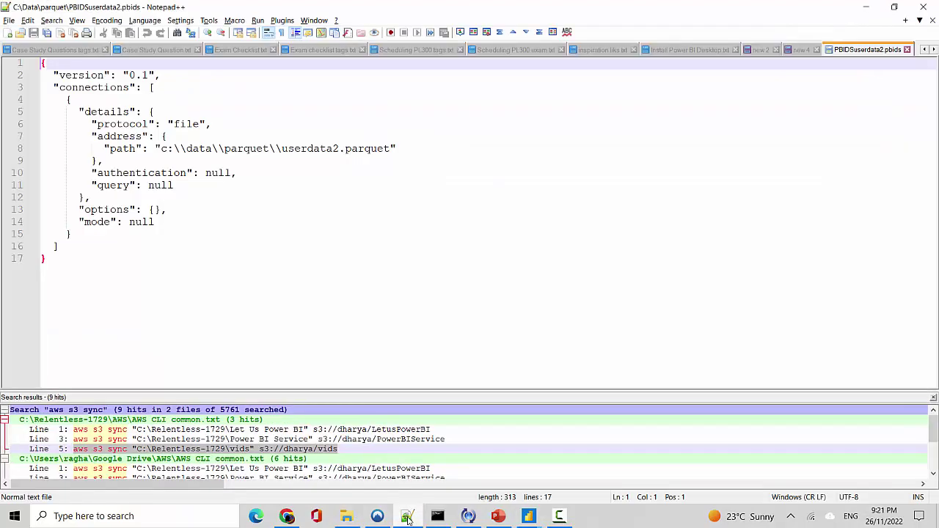
pyautogui.doubleClick(310, 148)
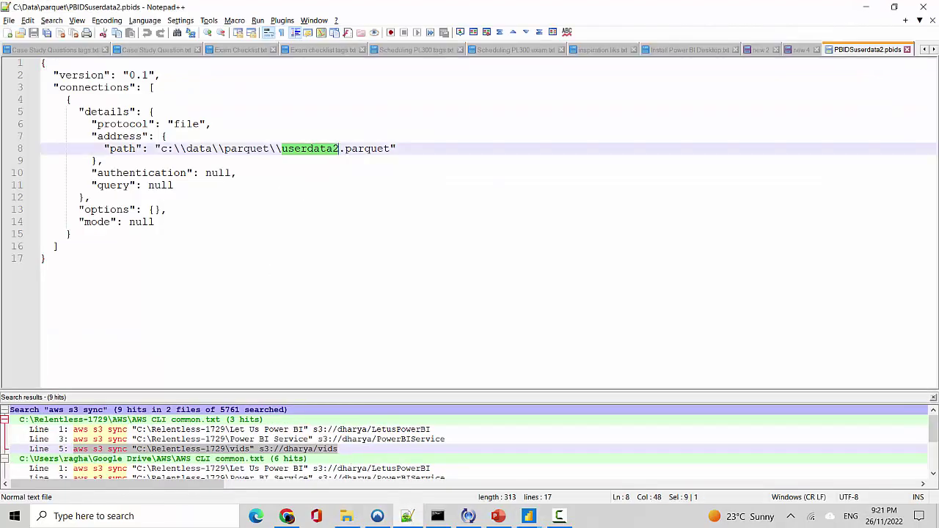
pyautogui.click(870, 6)
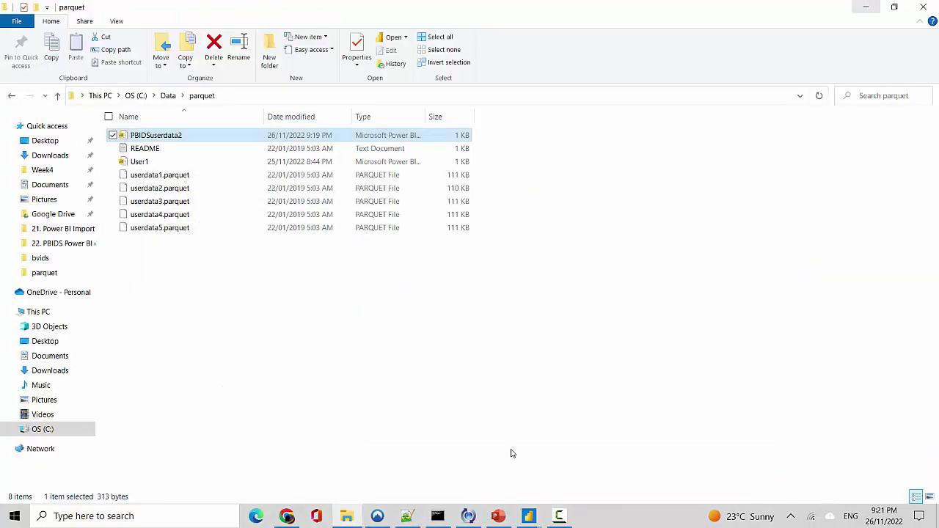
# Step: Repoint the Source step to C:\Data\parquet\userdata4.parquet and apply the query change
pyautogui.moveTo(530, 517)
pyautogui.click(590, 474)
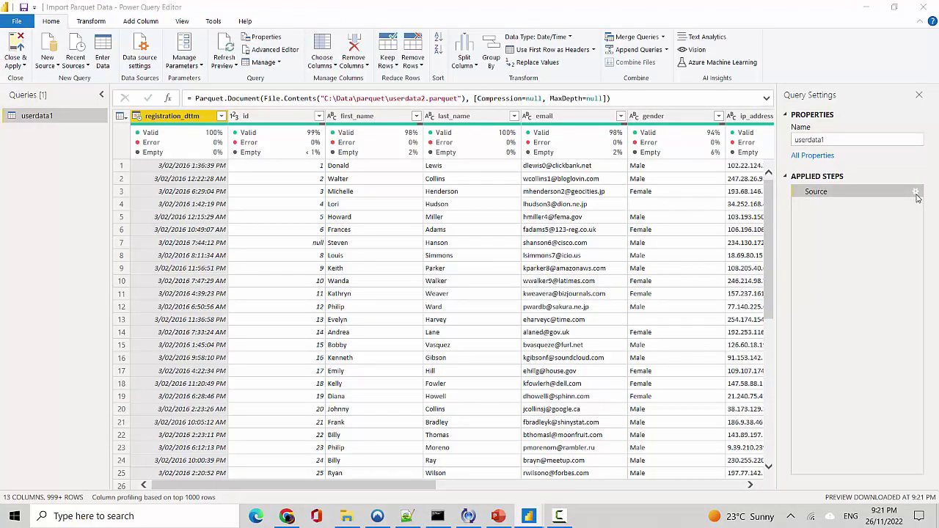
pyautogui.click(916, 192)
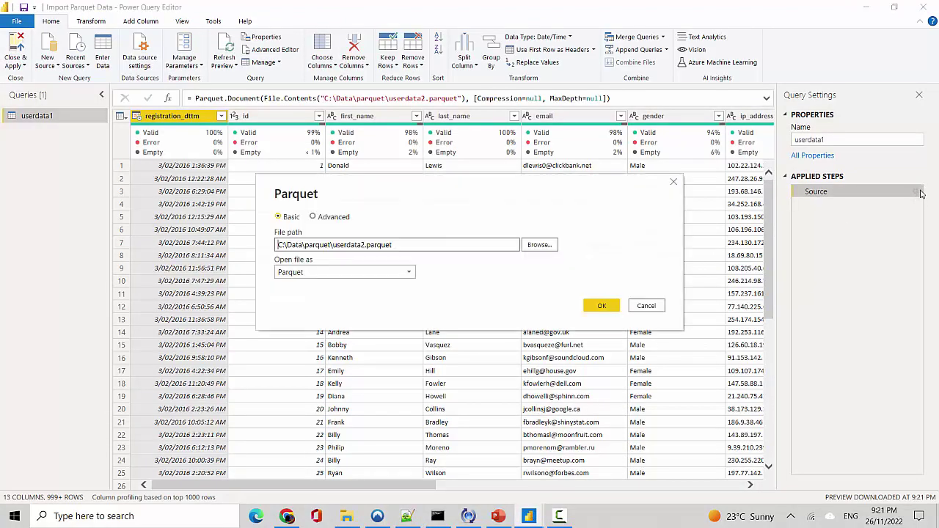
pyautogui.click(547, 248)
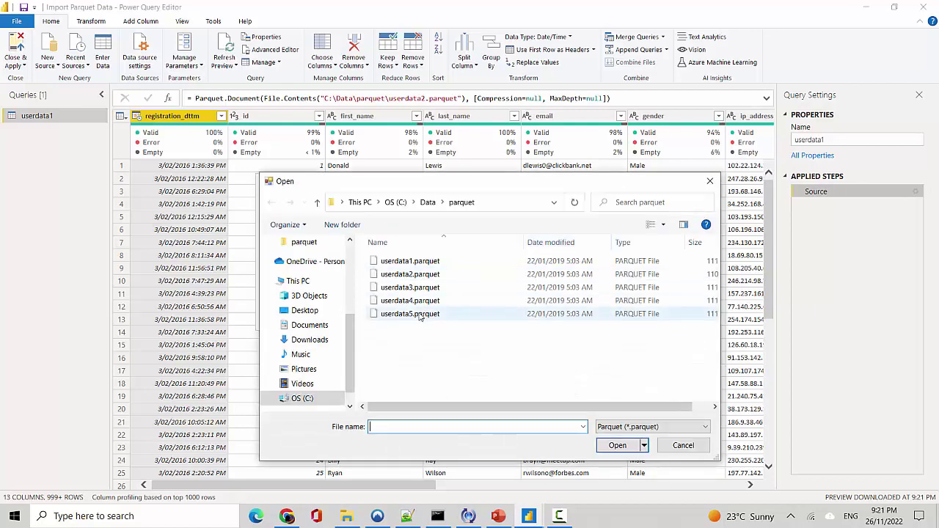
pyautogui.click(420, 301)
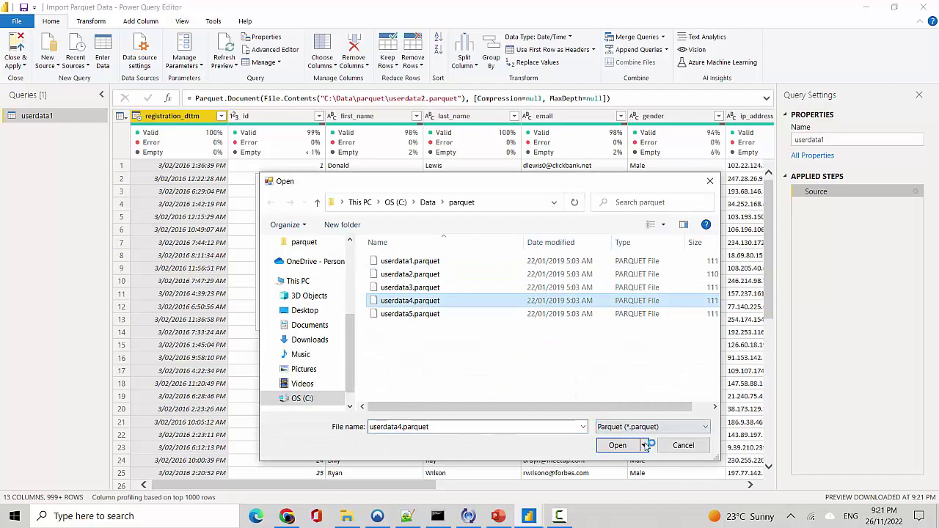
pyautogui.click(620, 449)
pyautogui.click(625, 449)
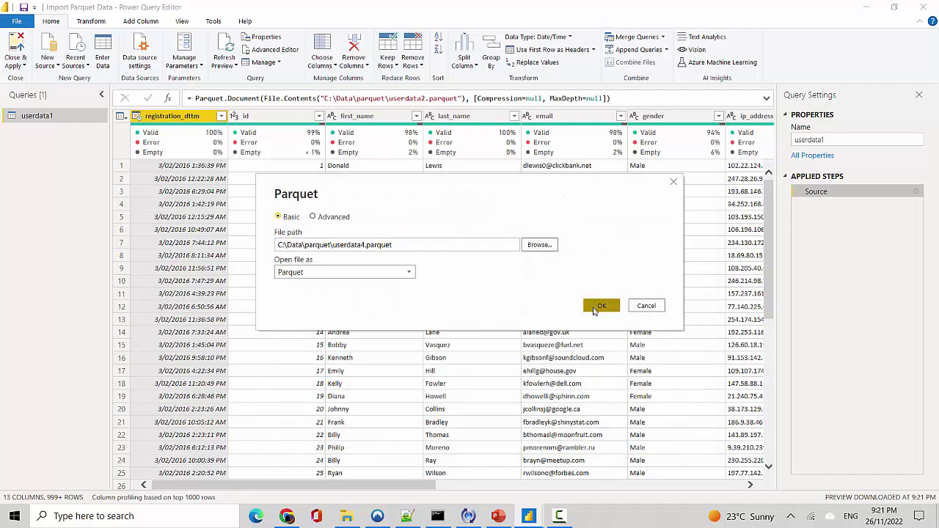
pyautogui.click(596, 305)
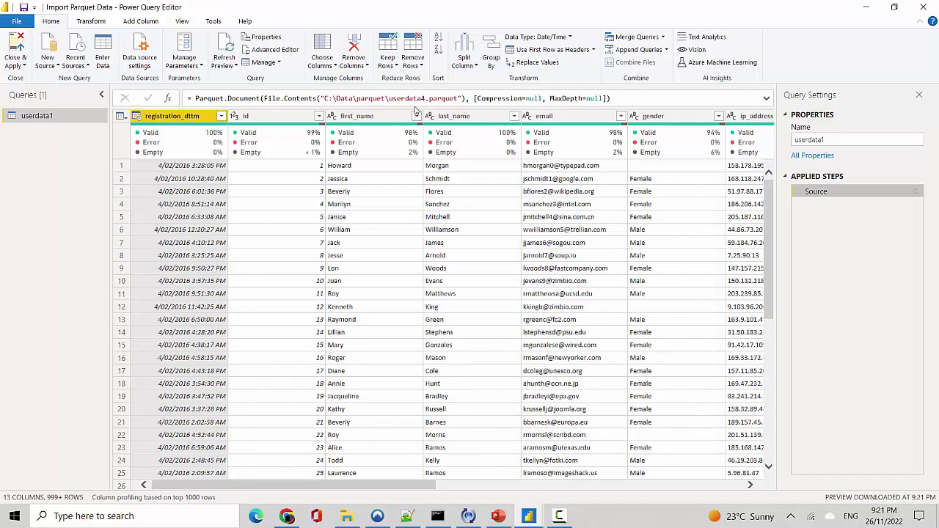
pyautogui.click(22, 65)
# Step: Apply the query edits, then export the userdata4.parquet source as a PBIDS file over PBIDSuserdata2.pbids
pyautogui.click(24, 79)
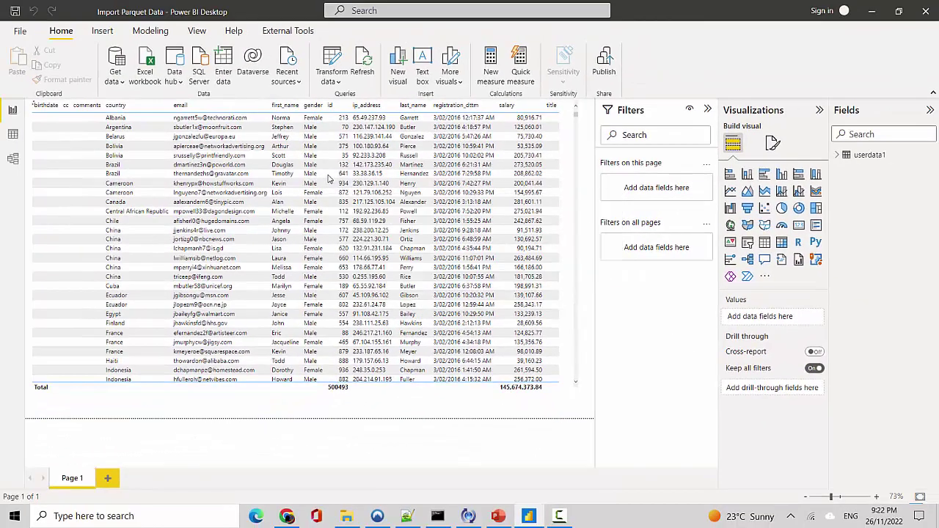
pyautogui.click(22, 33)
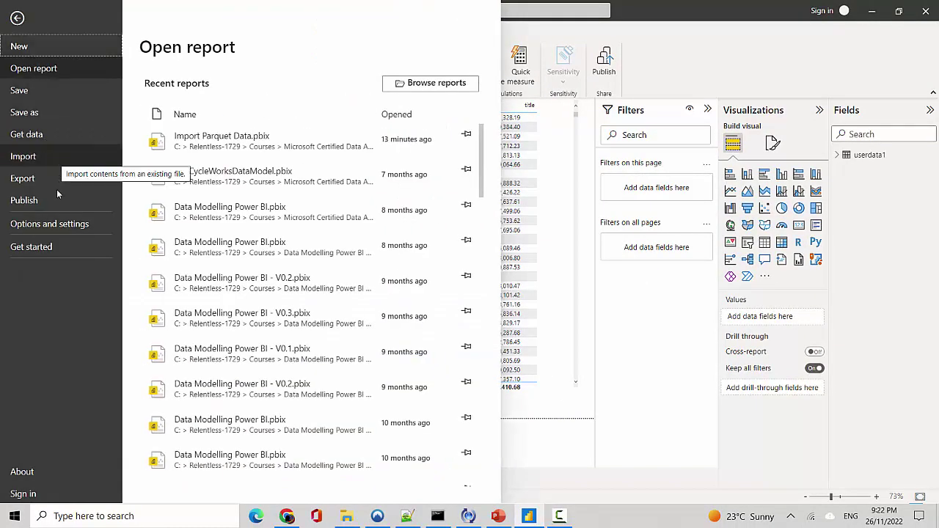
pyautogui.click(60, 224)
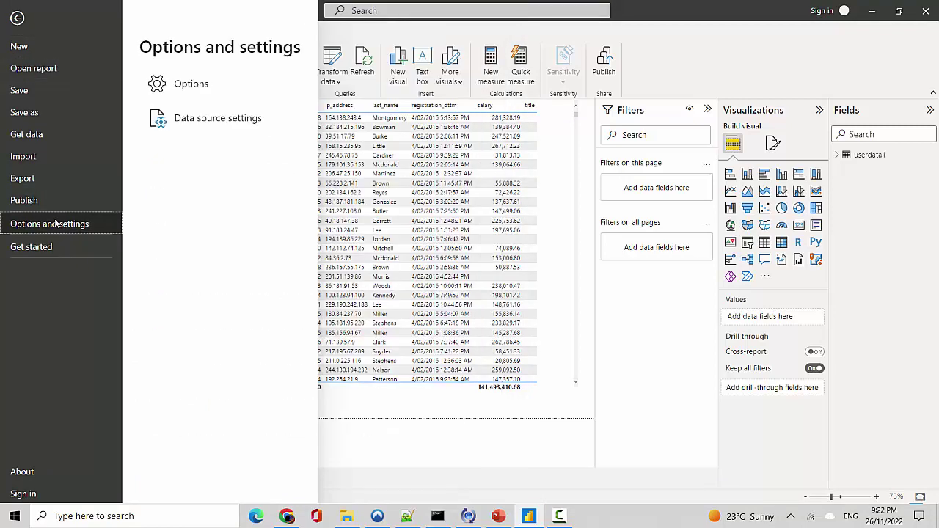
pyautogui.click(210, 131)
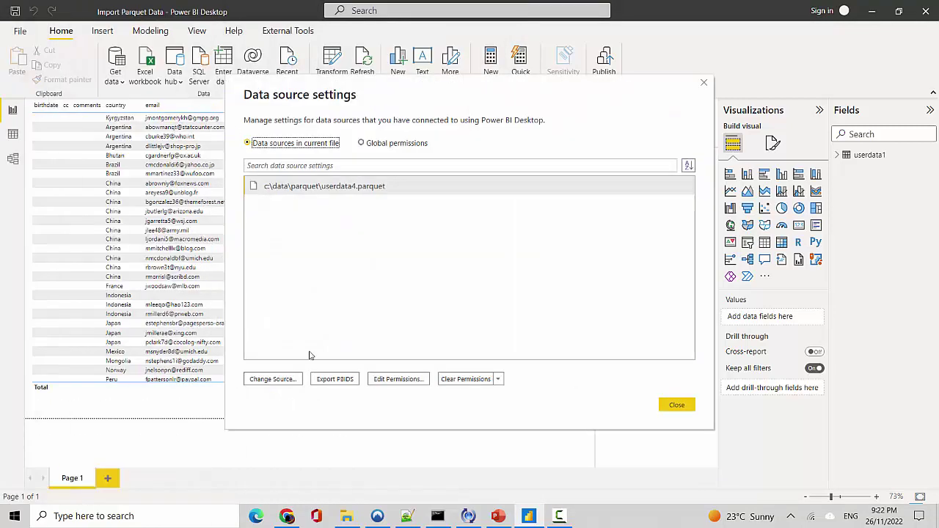
pyautogui.click(335, 379)
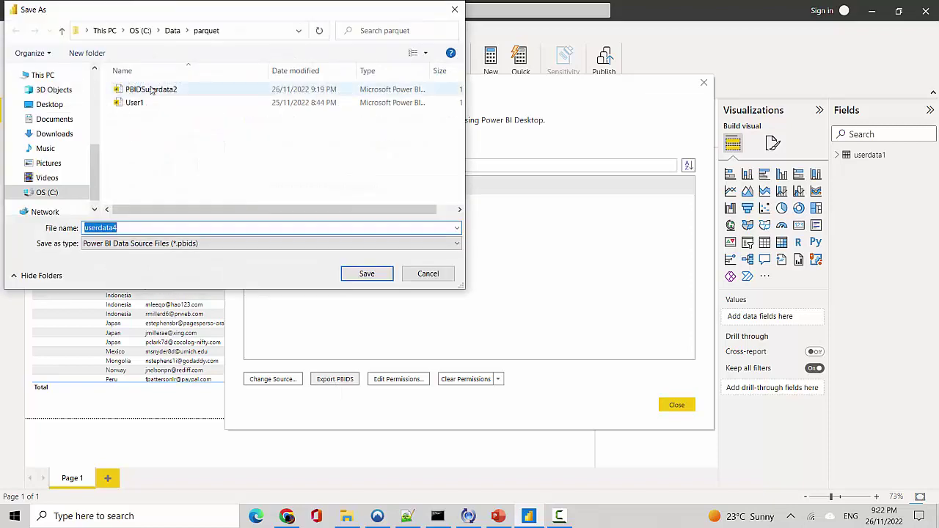
pyautogui.doubleClick(151, 89)
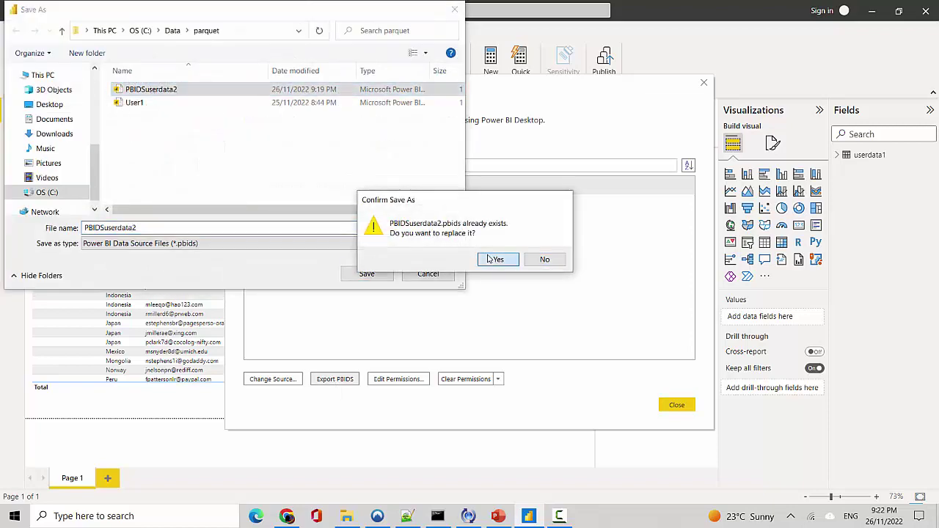
pyautogui.click(497, 259)
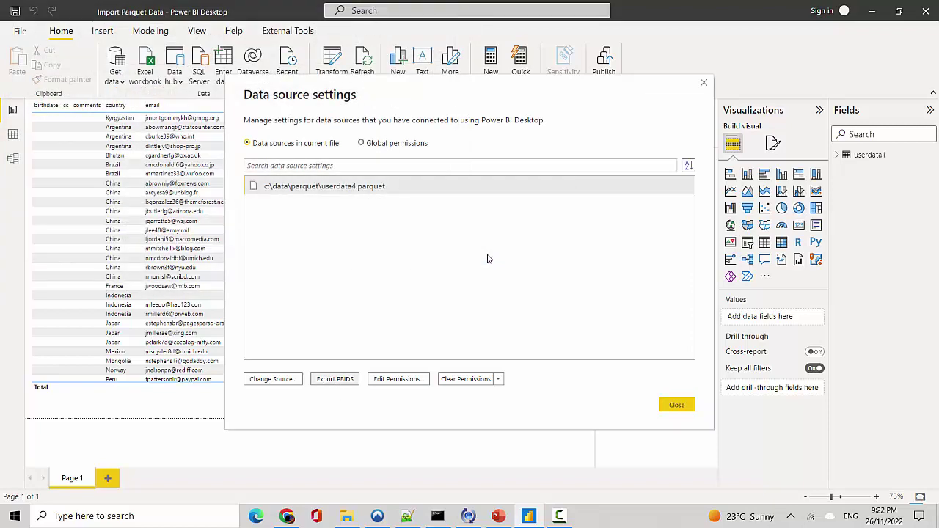
pyautogui.click(687, 406)
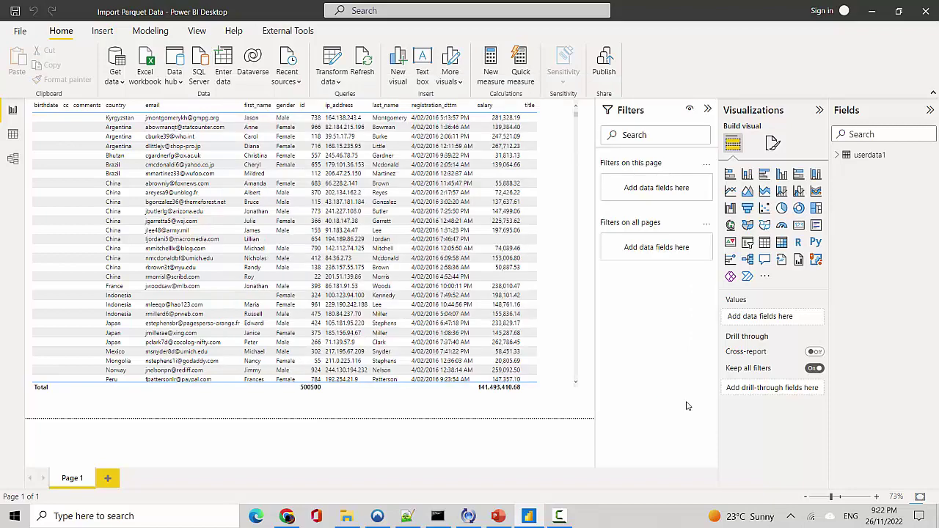
# Step: Reload PBIDSuserdata2.pbids in Notepad++, confirm its path reads userdata4.parquet, then minimize Notepad++
pyautogui.click(408, 516)
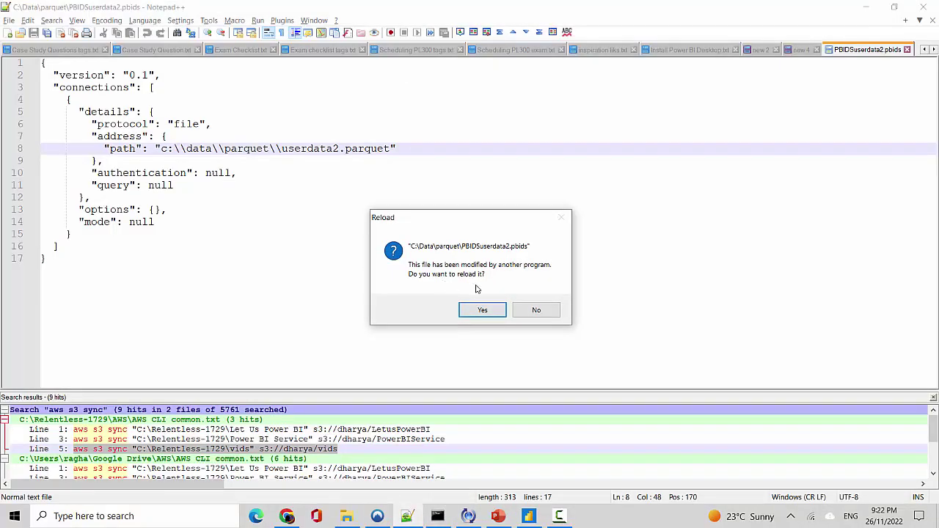
pyautogui.click(481, 311)
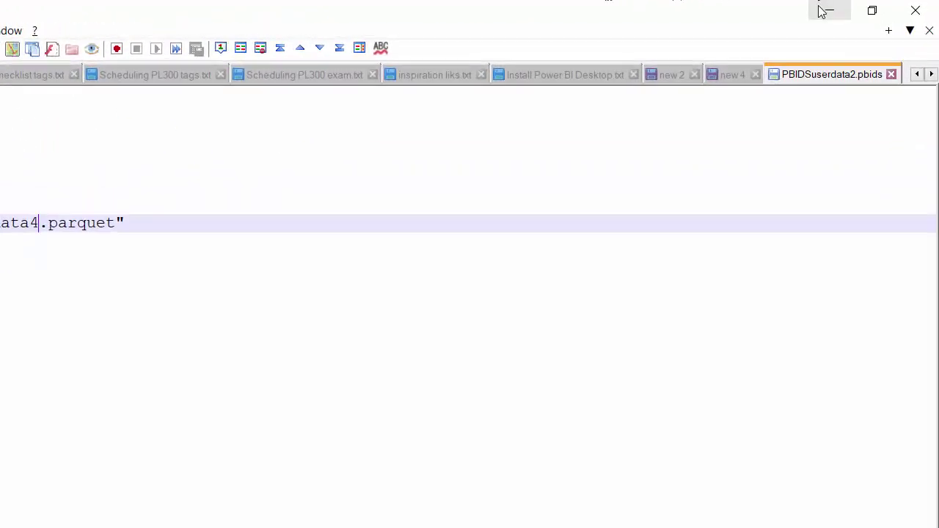
pyautogui.click(823, 10)
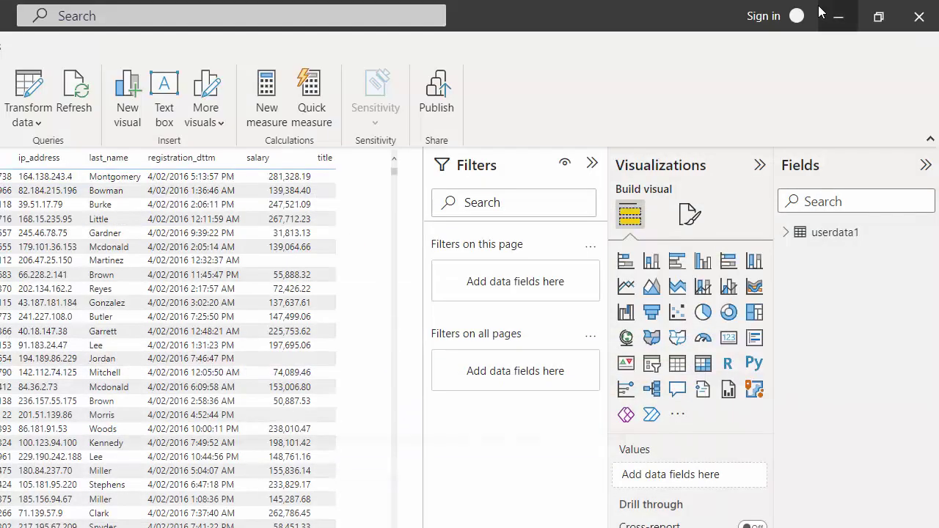